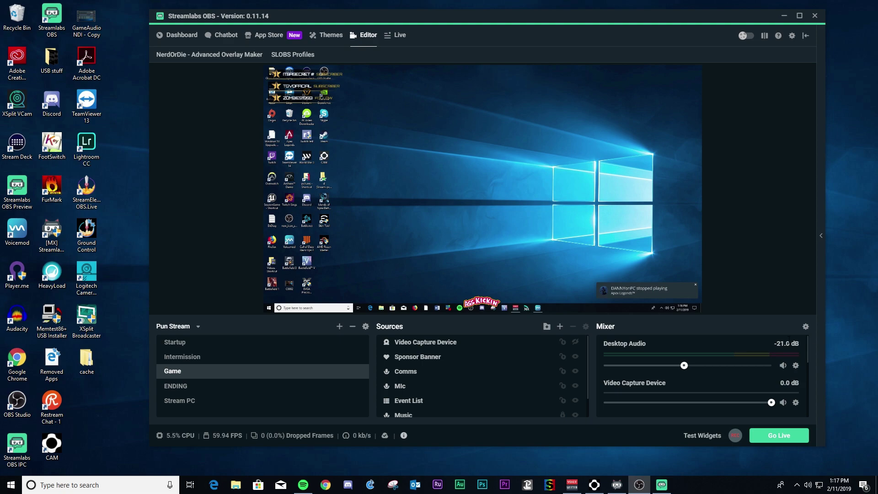
# Step: Drag the Streamlabs OBS window a little to the left on the desktop
pyautogui.moveTo(487, 18); pyautogui.dragTo(410, 19)
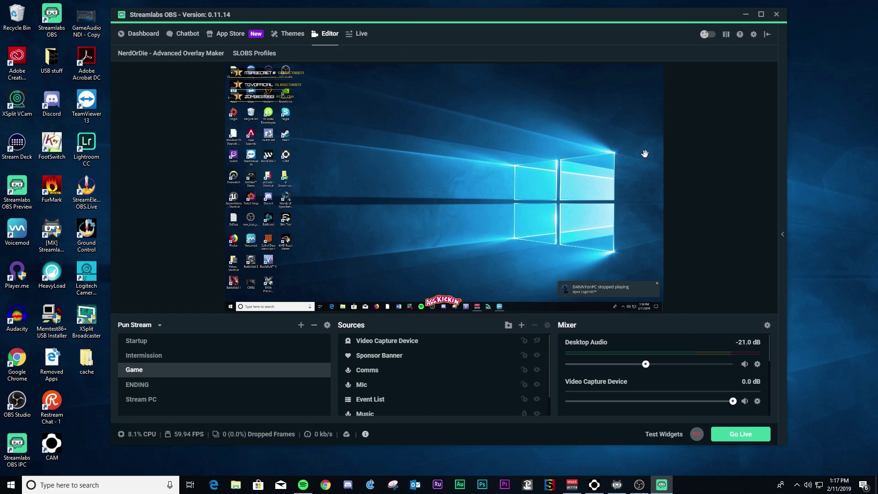
# Step: Enable the Replay Buffer in Output settings, with a 20-second maximum replay time
pyautogui.click(753, 35)
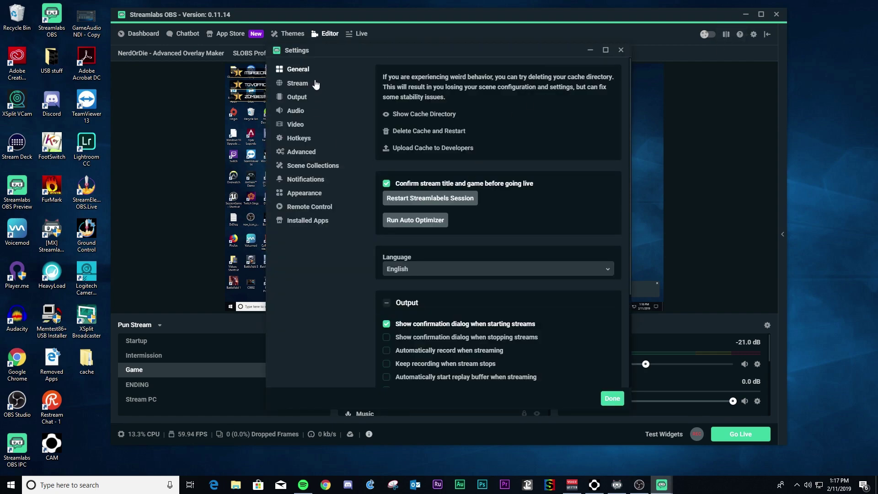
pyautogui.click(296, 98)
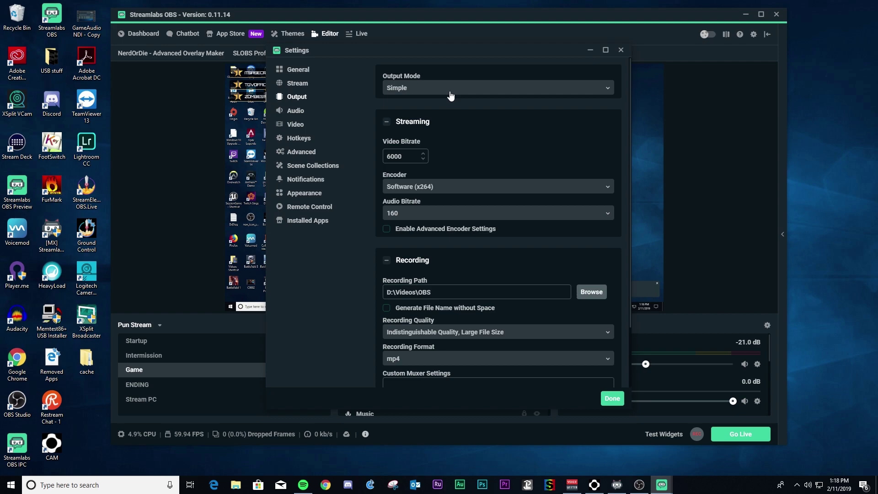
pyautogui.scroll(-2, 486, 137)
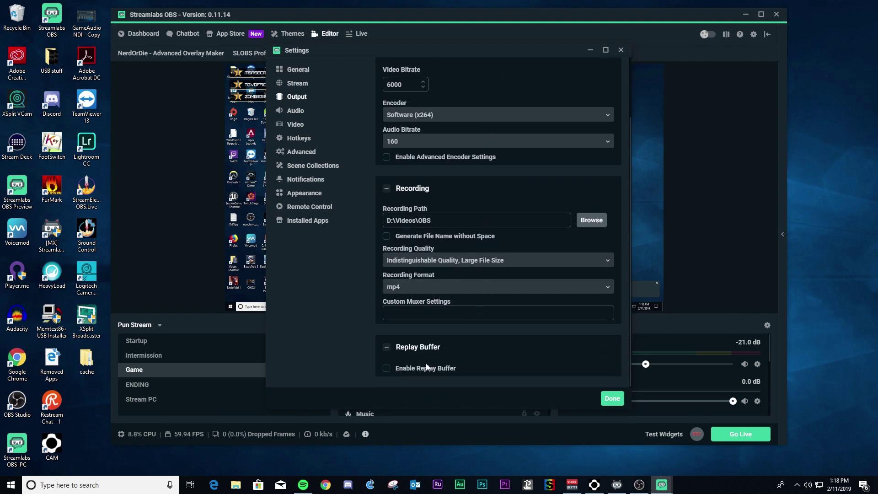
pyautogui.click(387, 370)
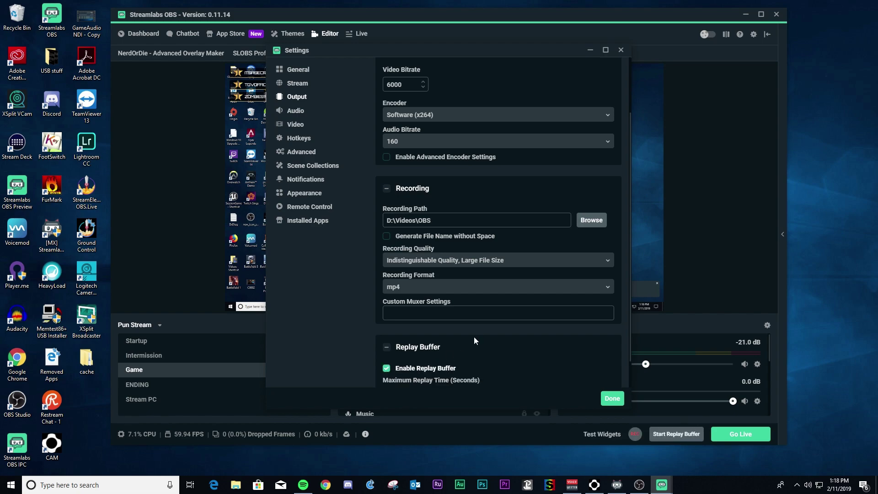
pyautogui.scroll(-1, 509, 297)
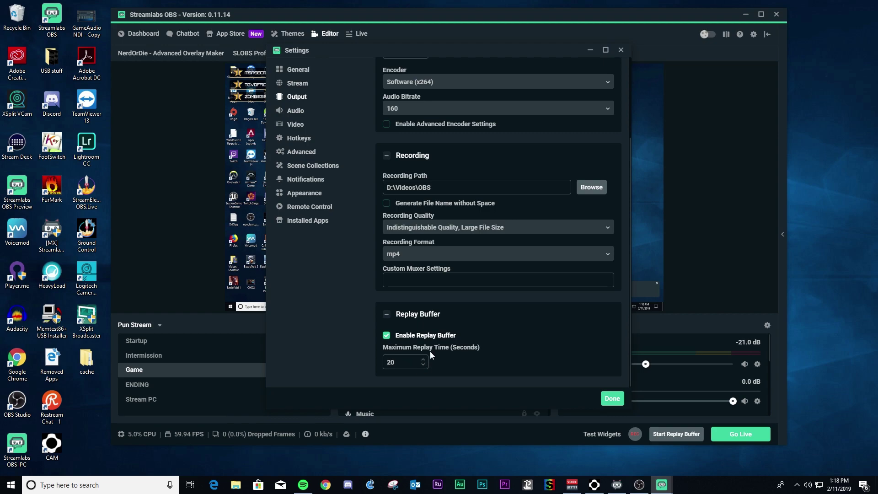
# Step: Change Output Mode to Advanced and re-enable its Replay Buffer at 20 seconds
pyautogui.scroll(3, 454, 327)
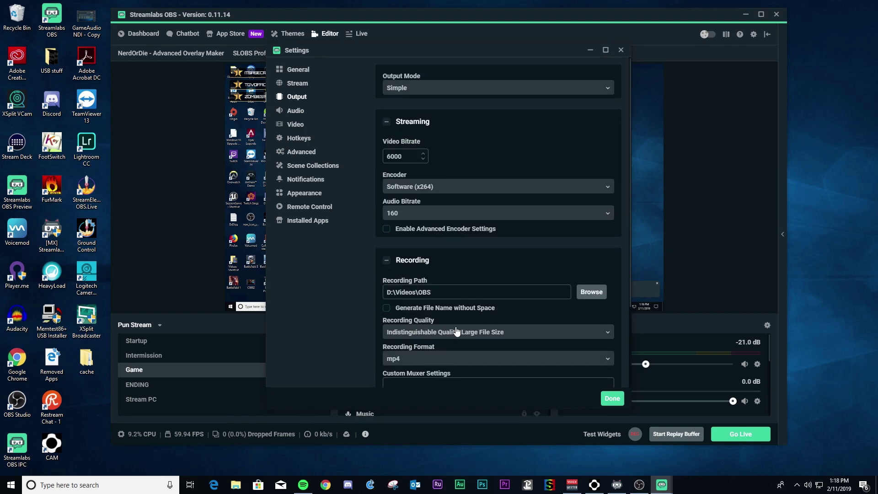
pyautogui.click(538, 91)
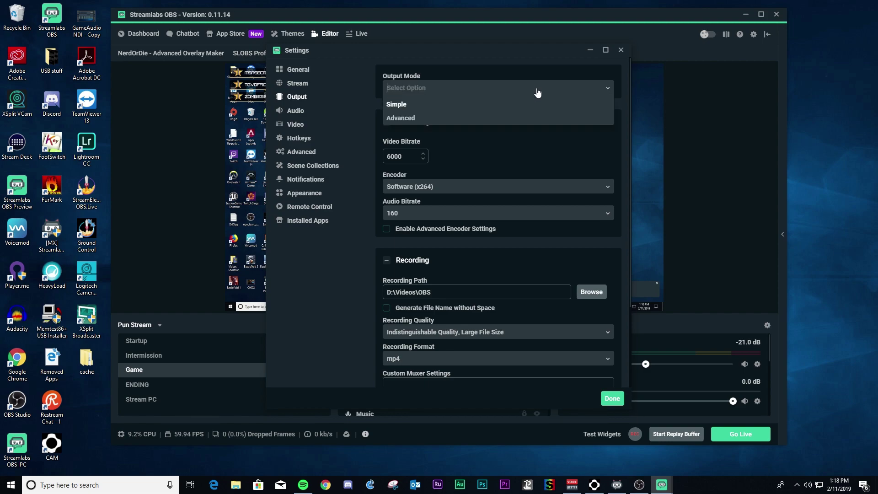
pyautogui.click(408, 118)
pyautogui.scroll(-15, 420, 145)
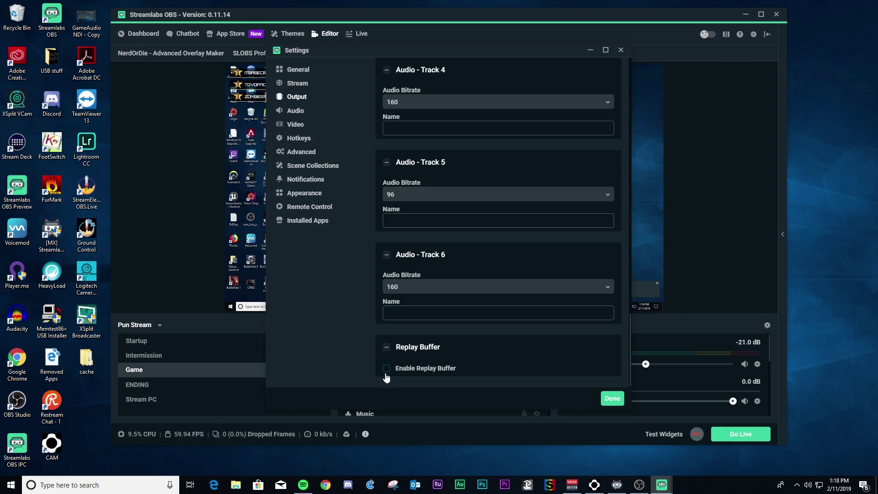
pyautogui.click(386, 373)
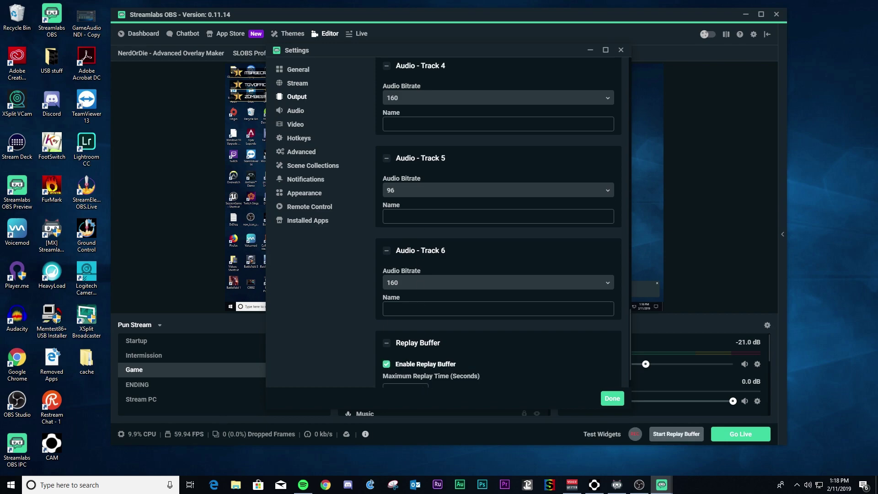
pyautogui.scroll(-1, 398, 366)
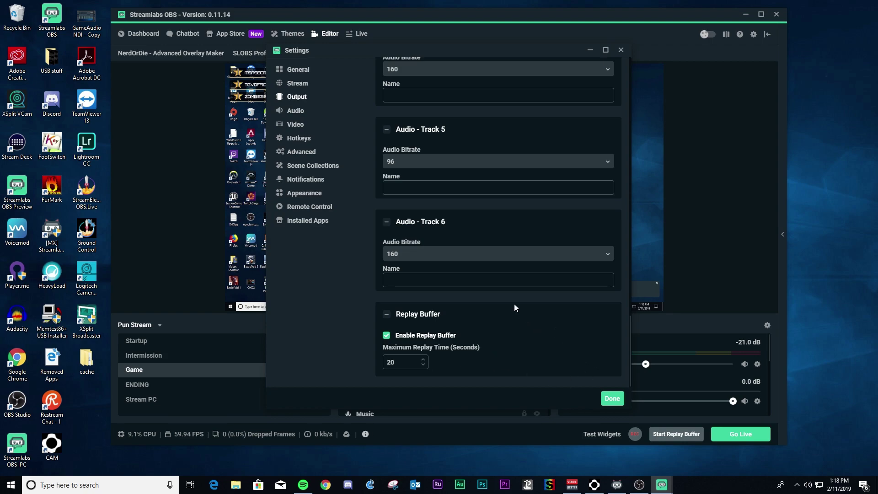
pyautogui.scroll(6, 478, 265)
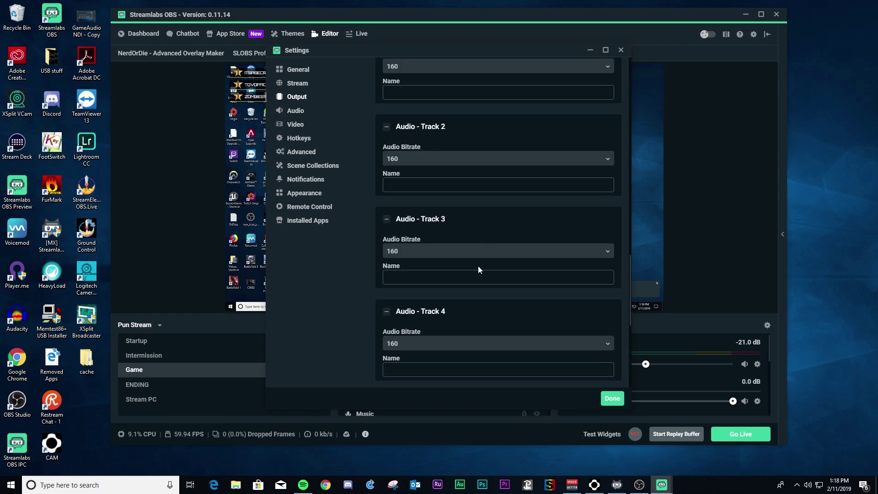
# Step: On the General settings page, turn on 'Automatically start replay buffer when streaming'
pyautogui.click(298, 72)
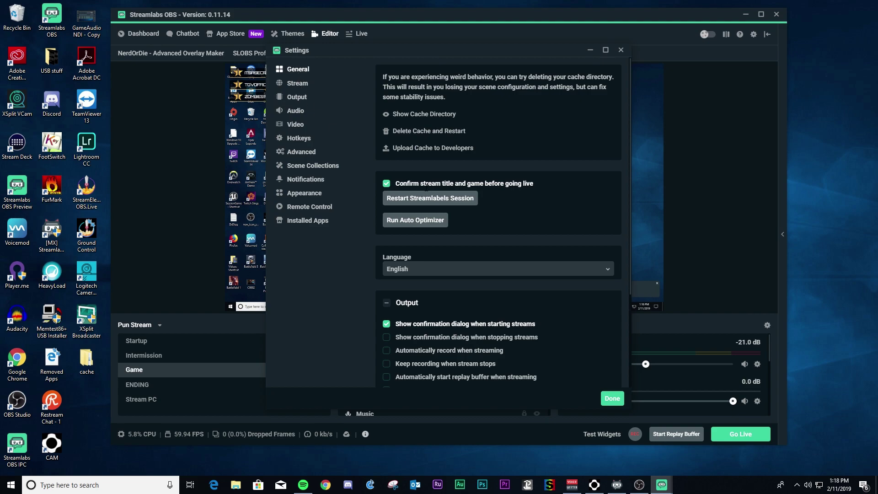
pyautogui.scroll(-5, 399, 180)
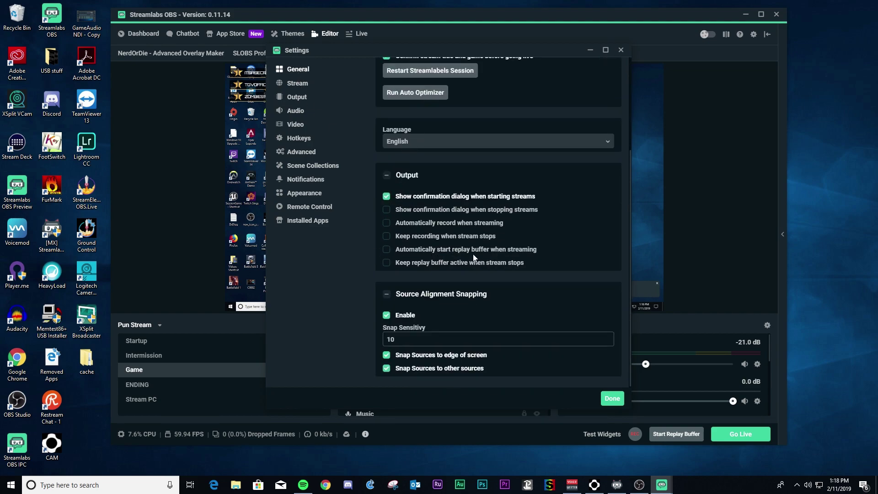
pyautogui.click(387, 250)
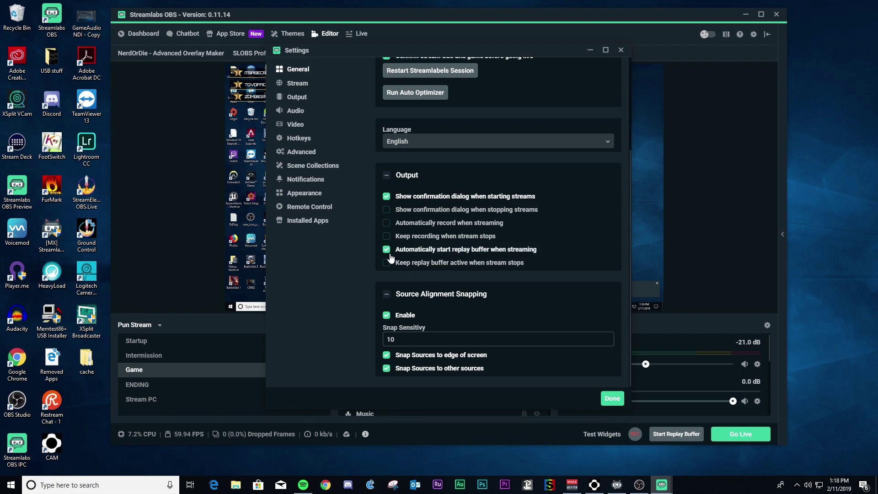
# Step: In Hotkeys, trim Save Replay to one slot and bind it to F10
pyautogui.click(301, 140)
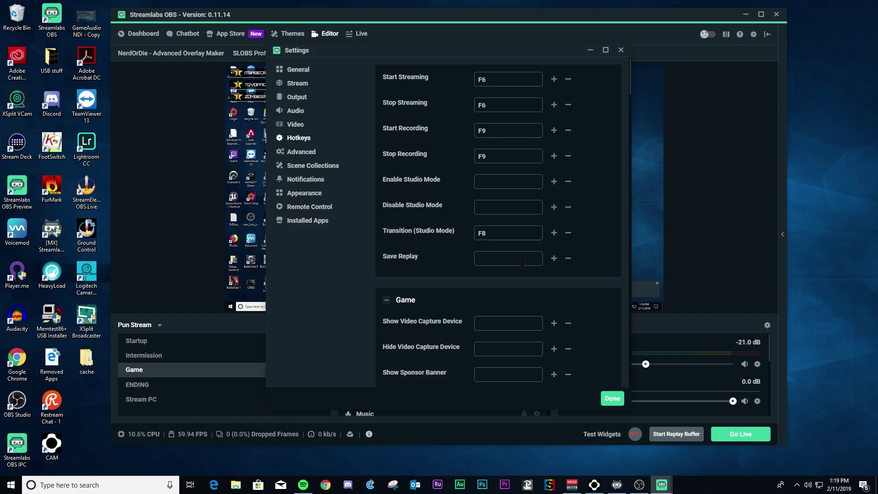
pyautogui.doubleClick(554, 259)
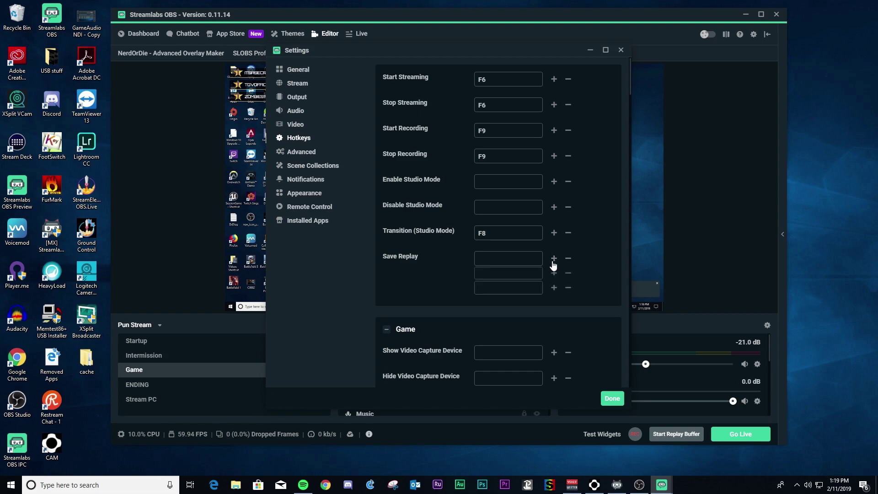
pyautogui.click(554, 262)
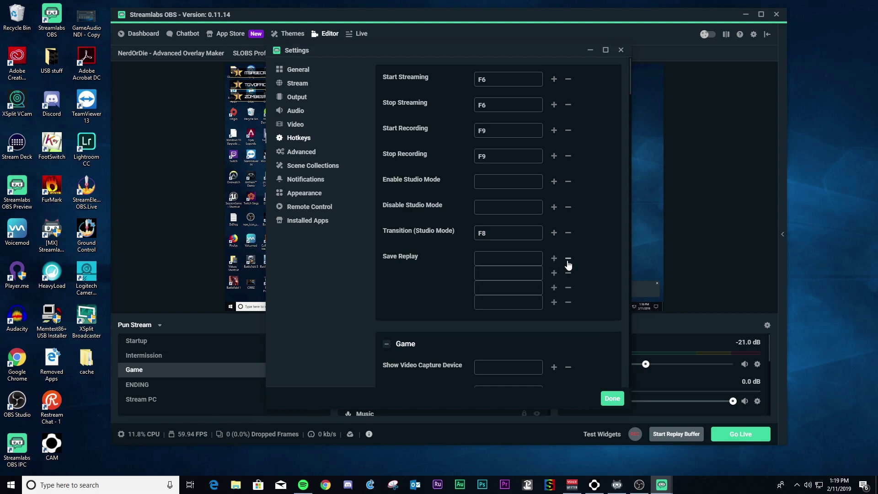
pyautogui.click(568, 262)
pyautogui.click(568, 259)
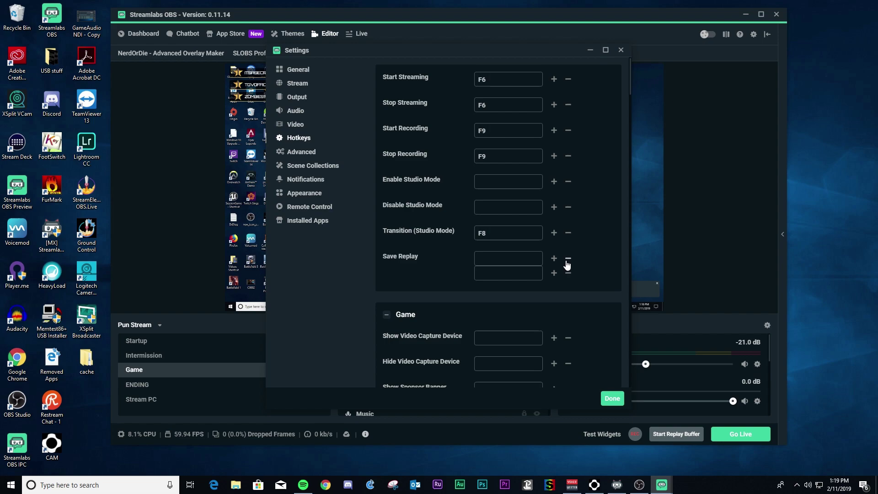
pyautogui.click(568, 259)
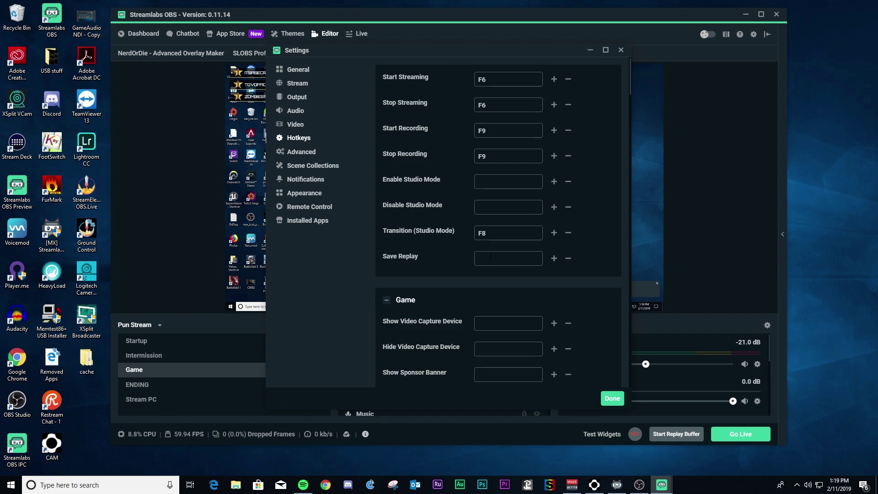
pyautogui.press('F10')
# Step: Close Settings and go live, confirming the stream info and the start prompt
pyautogui.click(613, 399)
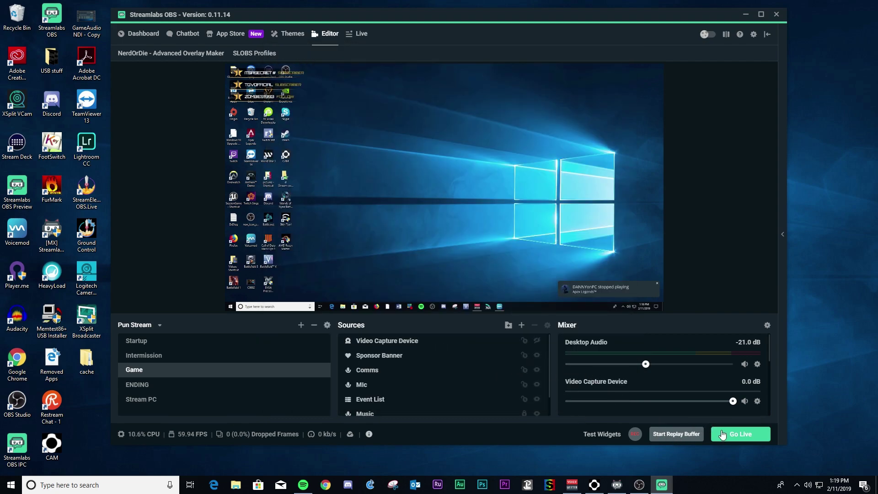
pyautogui.click(737, 439)
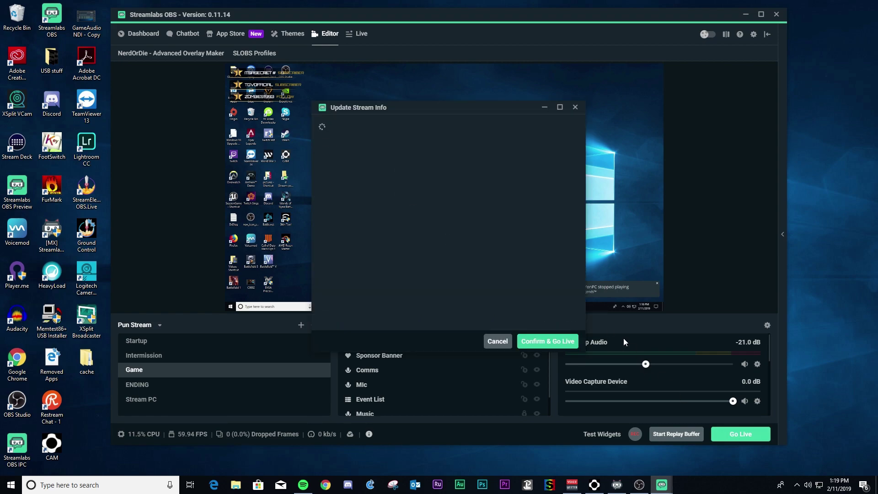
pyautogui.click(551, 341)
pyautogui.click(463, 241)
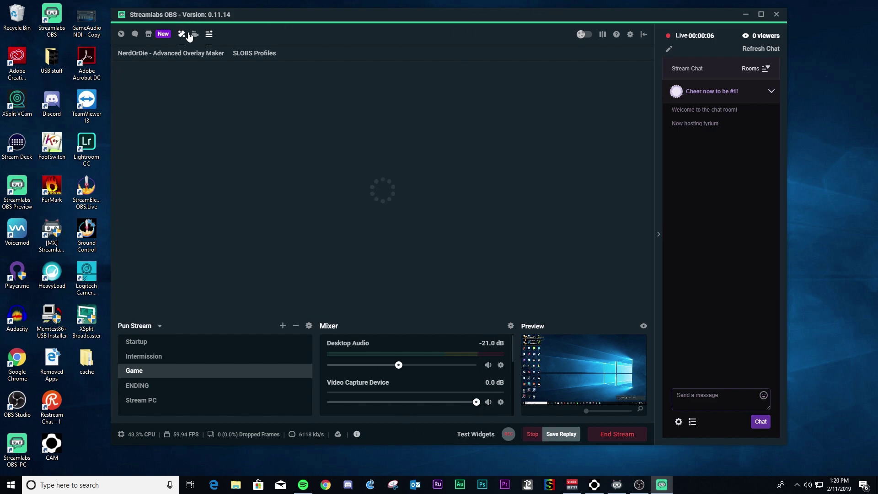
# Step: From the Editor, add an Instant Replay source to the Game scene, accepting its default name
pyautogui.click(194, 34)
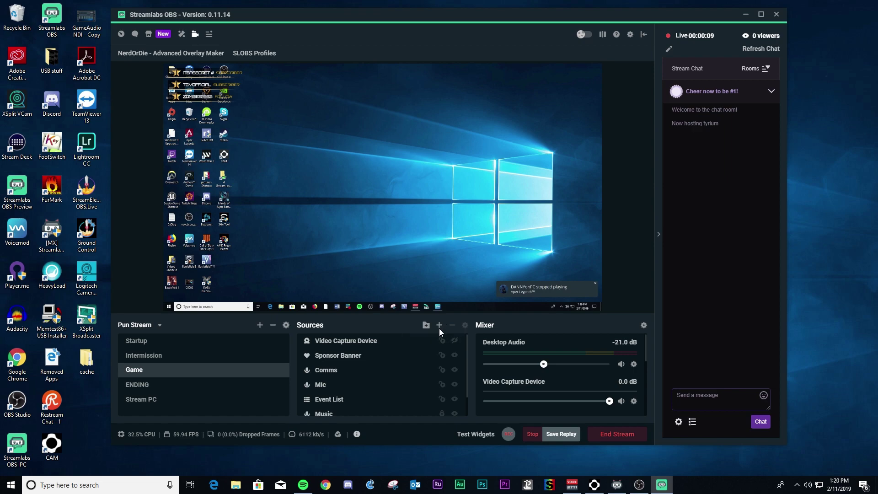
pyautogui.click(440, 326)
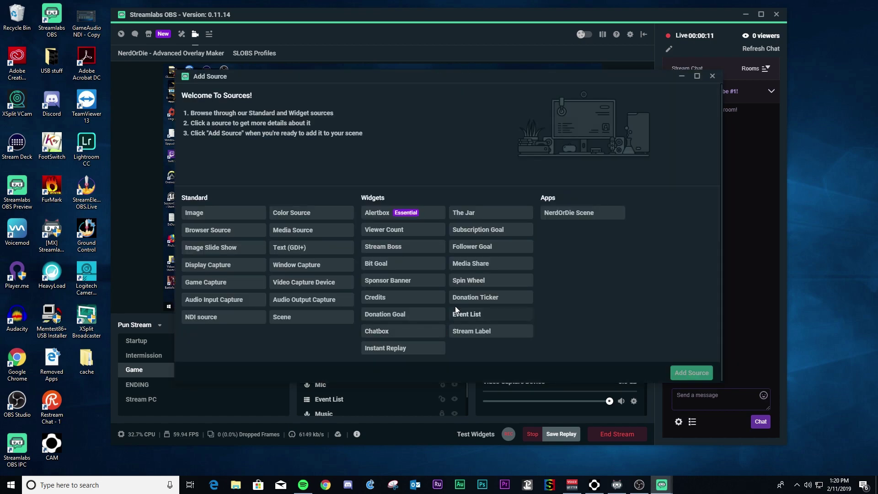
pyautogui.click(403, 348)
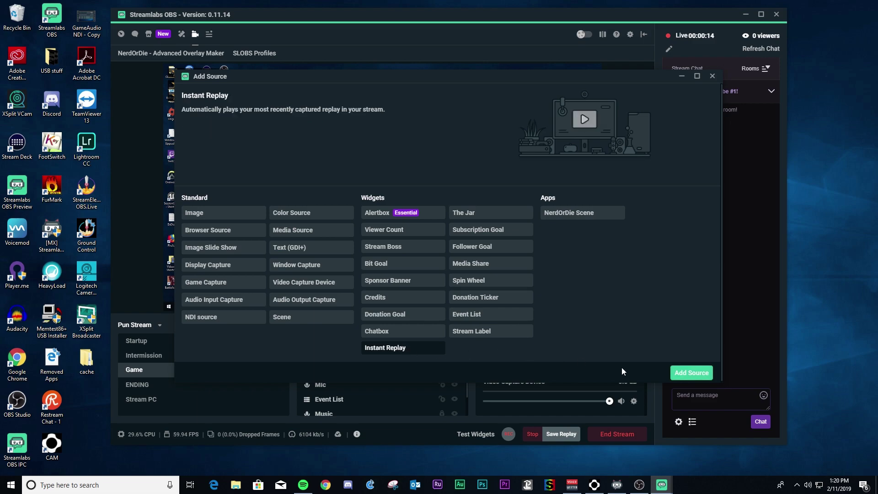
pyautogui.click(691, 373)
pyautogui.click(548, 185)
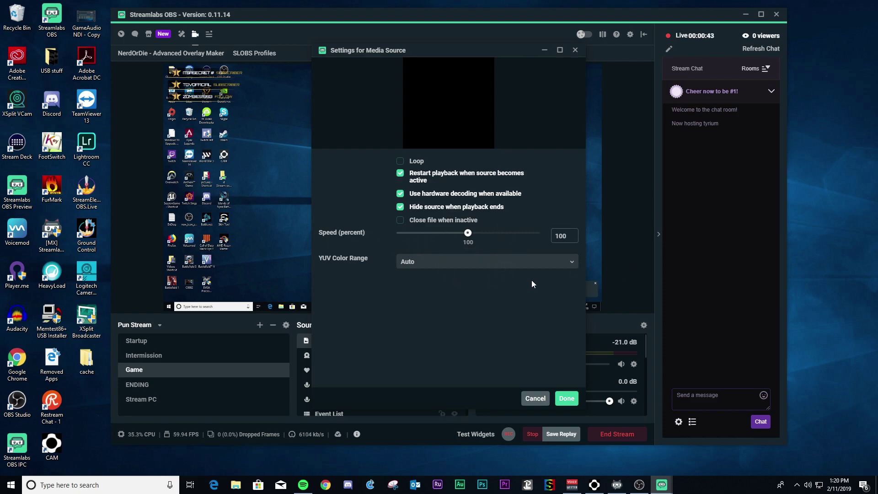
# Step: Set the Instant Replay media source's YUV Color Range to Full and save it
pyautogui.click(533, 263)
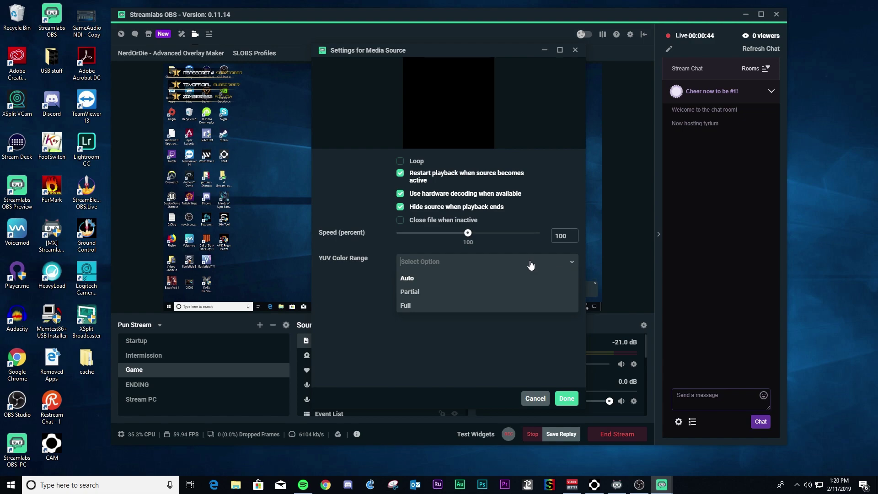
pyautogui.click(409, 306)
pyautogui.click(562, 402)
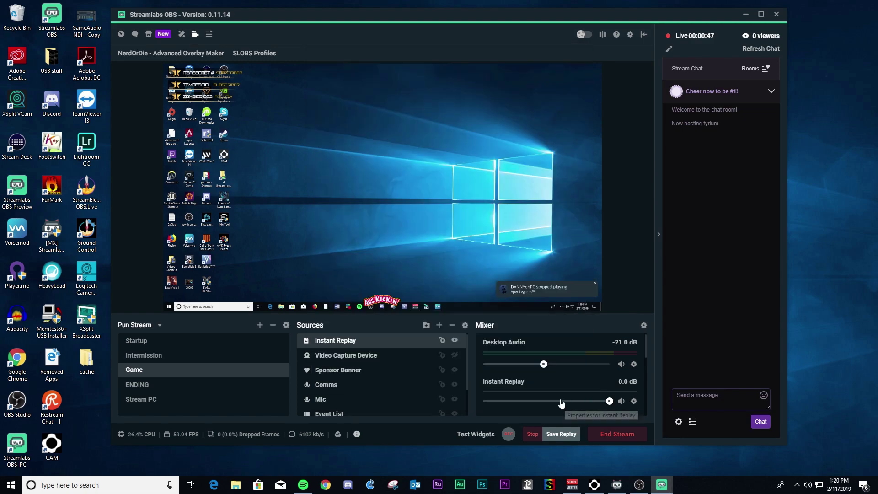